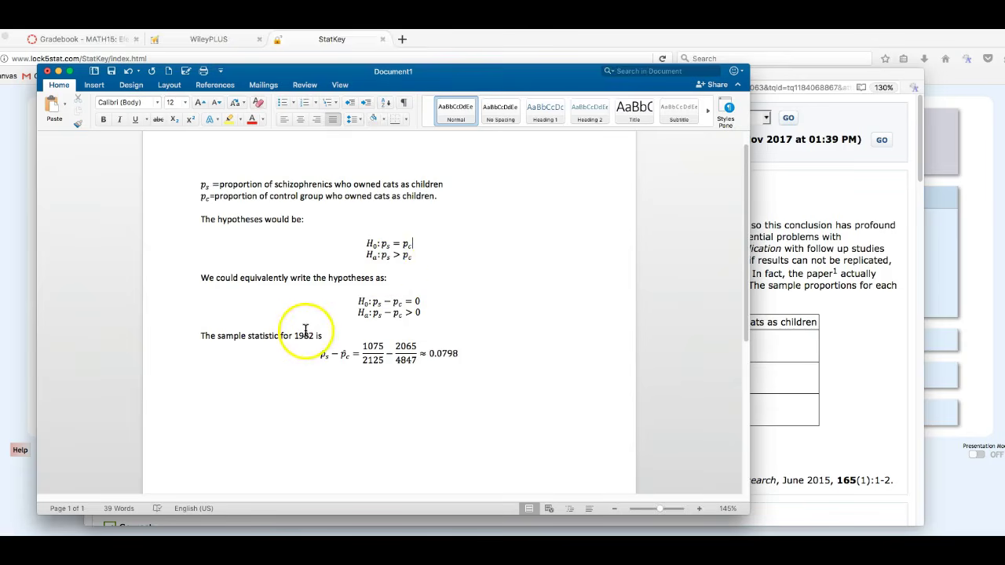
Step: Compare the 1982 sample statistic in the document with the 1982 row of the exercise's data table
{"action": "left_click_drag", "start_coordinate": [295, 336], "coordinate": [314, 336]}
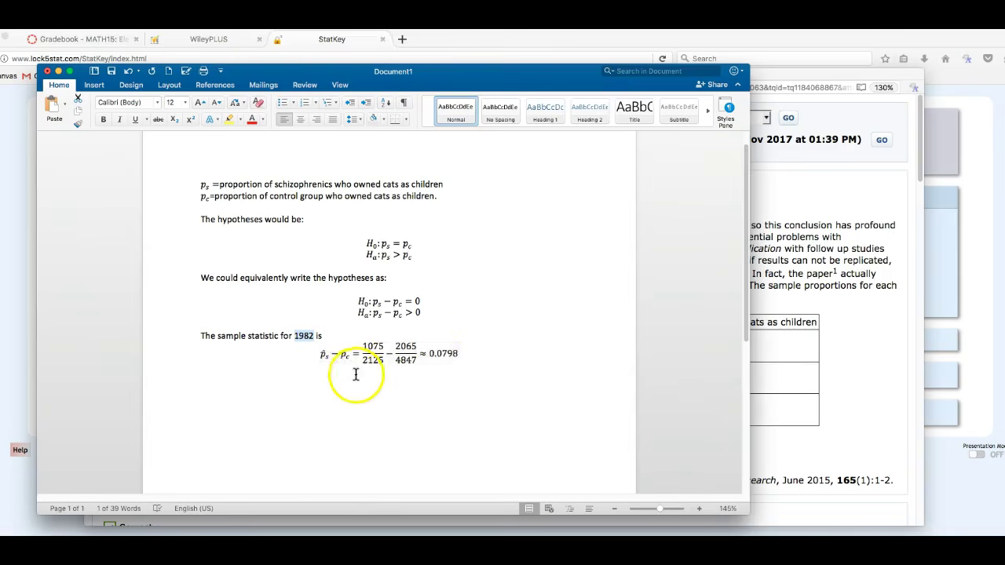
{"action": "left_click", "coordinate": [832, 358]}
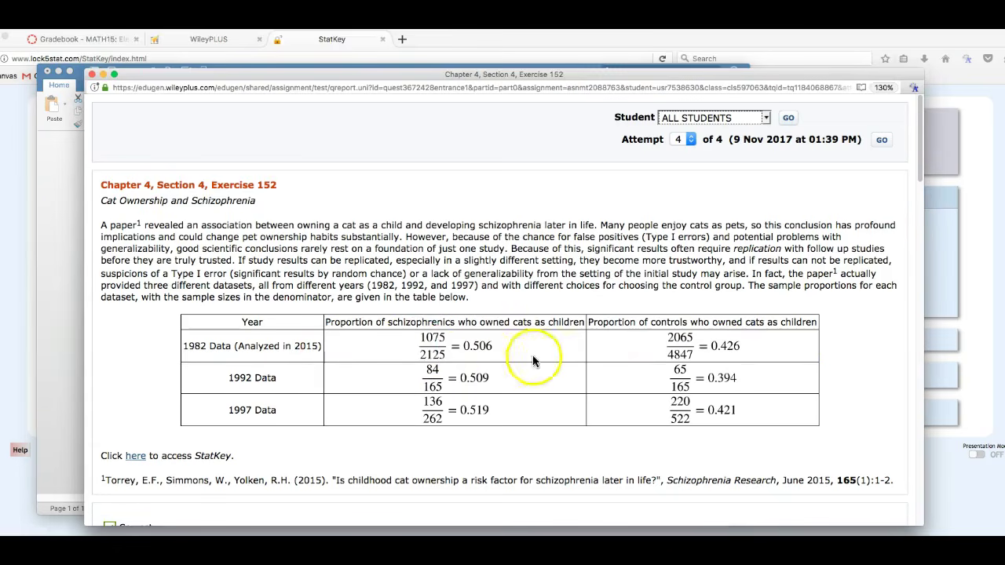
{"action": "left_click", "coordinate": [62, 299]}
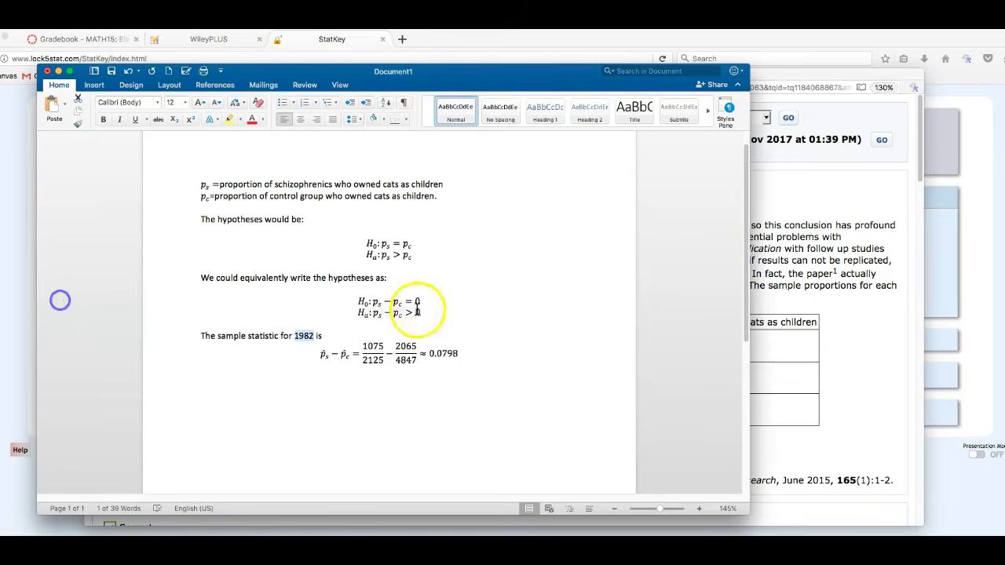
Step: Add the line "The p-value in statkey...." below the sample statistic equation in the Word document
{"action": "left_click", "coordinate": [471, 356]}
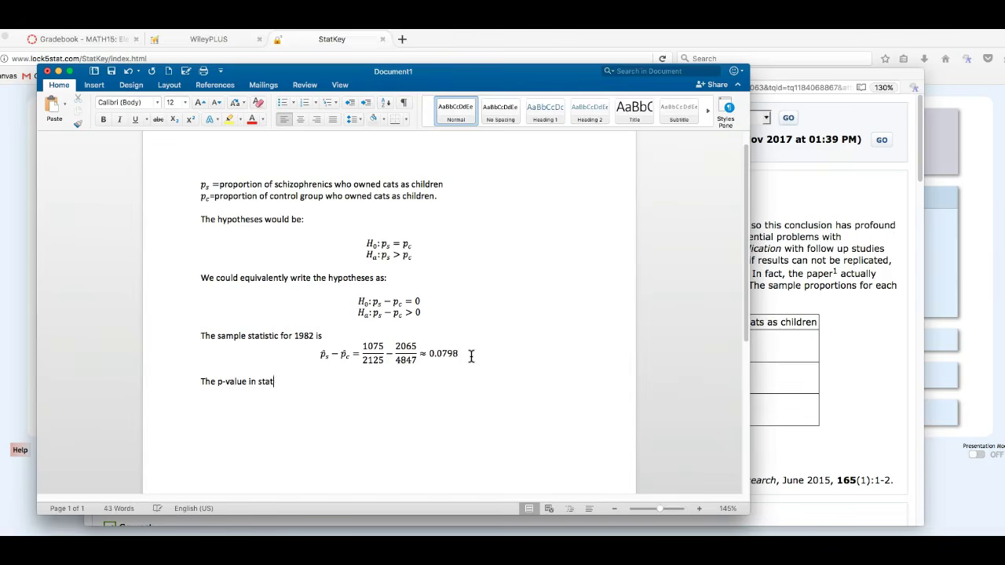
{"action": "type", "text": "...."}
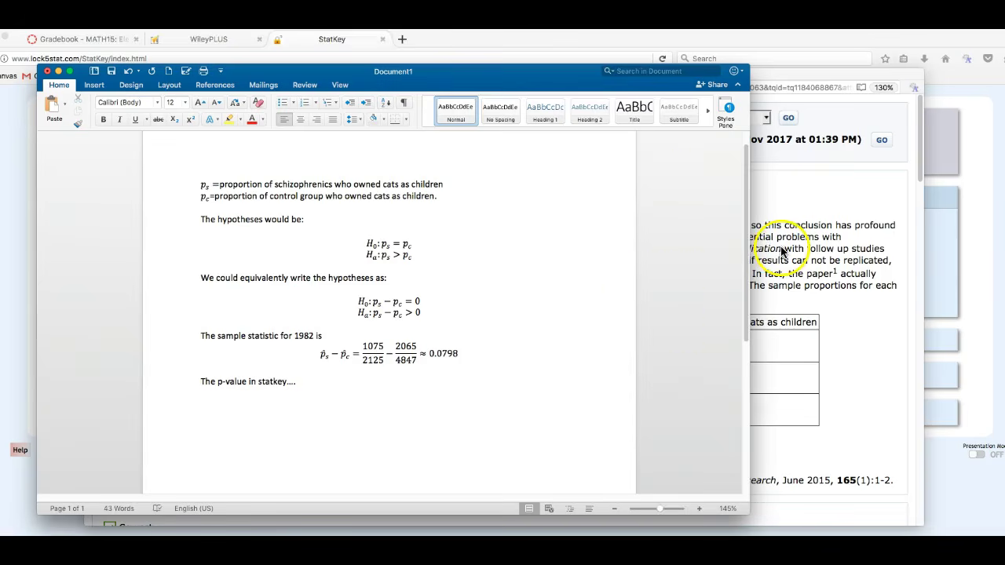
Step: Switch to StatKey in the browser and open the randomization Test for Difference in Proportions
{"action": "left_click_drag", "start_coordinate": [429, 86], "coordinate": [640, 128]}
{"action": "key", "text": "super+Tab"}
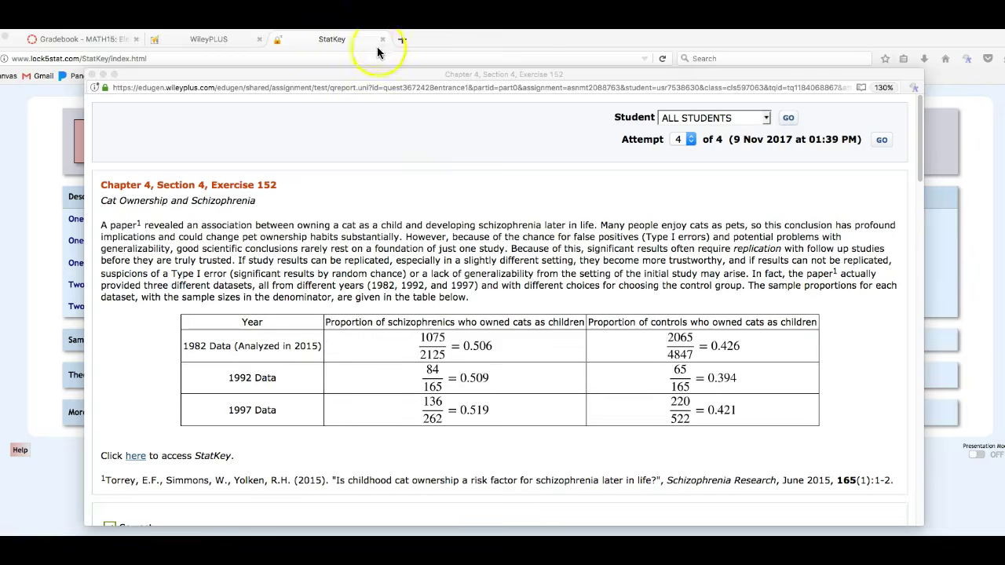
{"action": "left_click", "coordinate": [353, 38]}
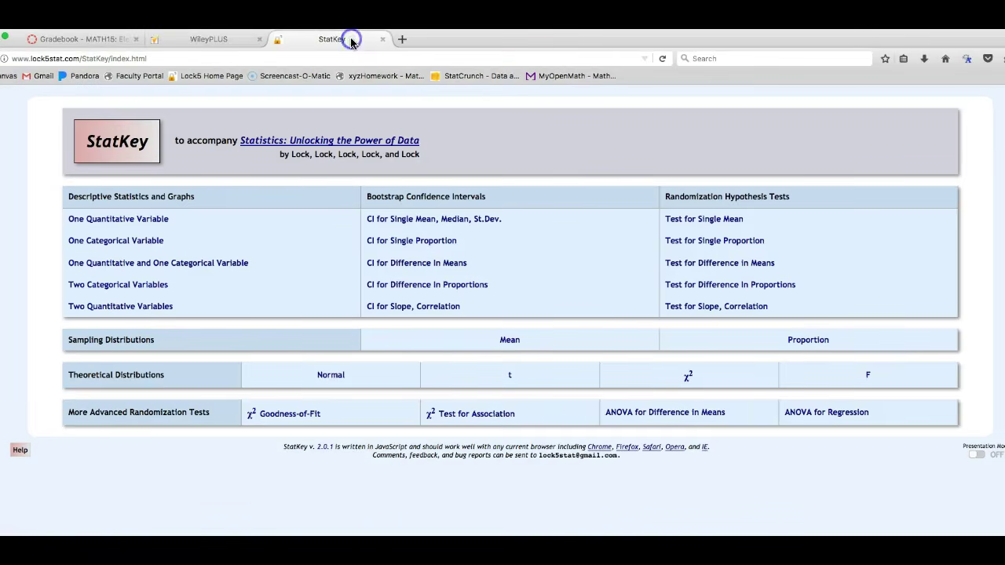
{"action": "left_click", "coordinate": [732, 287]}
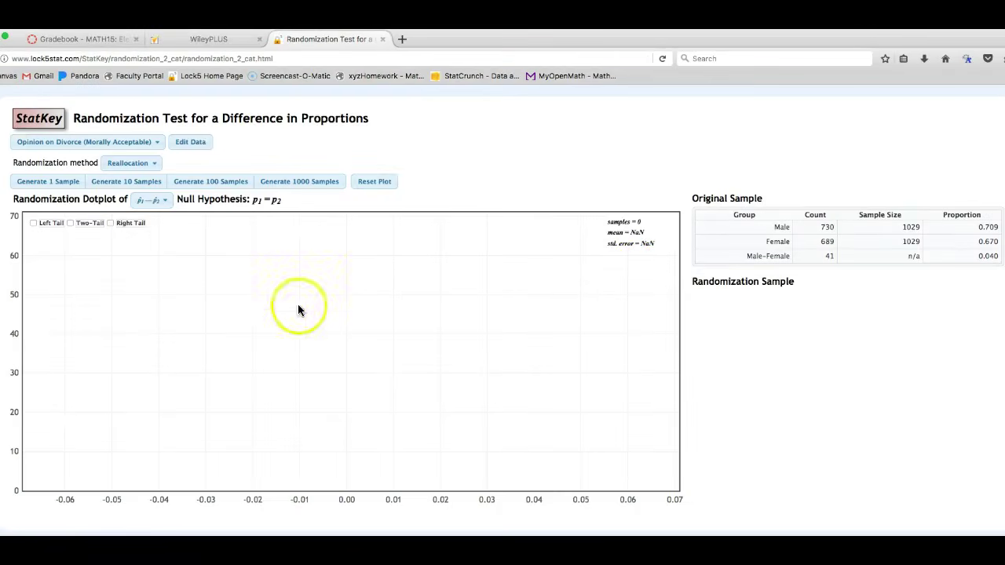
Step: Edit the test data to group 1 count 1075 with sample size 2125 and group 2 count 2065 with sample size 4847
{"action": "left_click", "coordinate": [190, 143]}
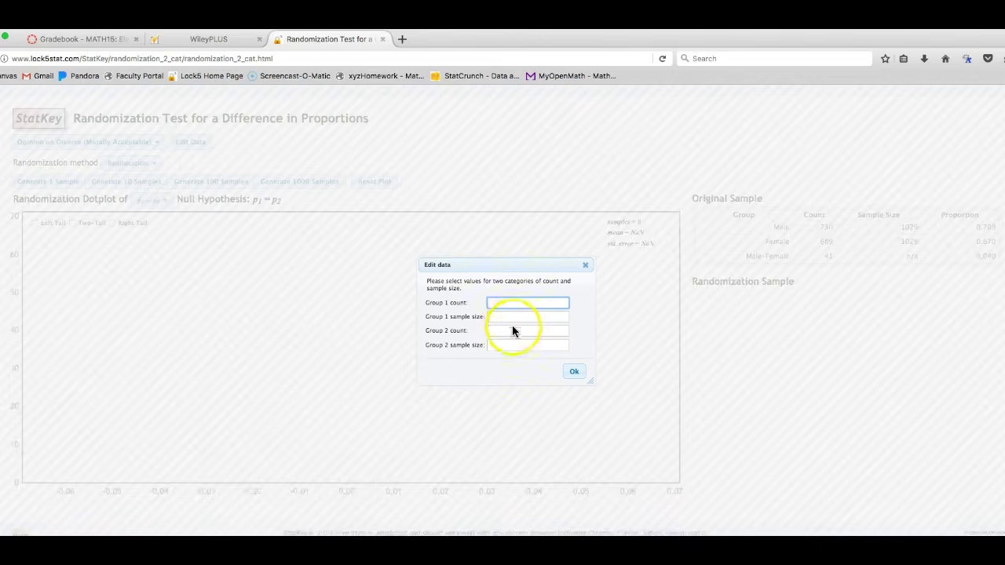
{"action": "type", "text": "1075"}
{"action": "key", "text": "Tab"}
{"action": "type", "text": "2125"}
{"action": "key", "text": "Tab"}
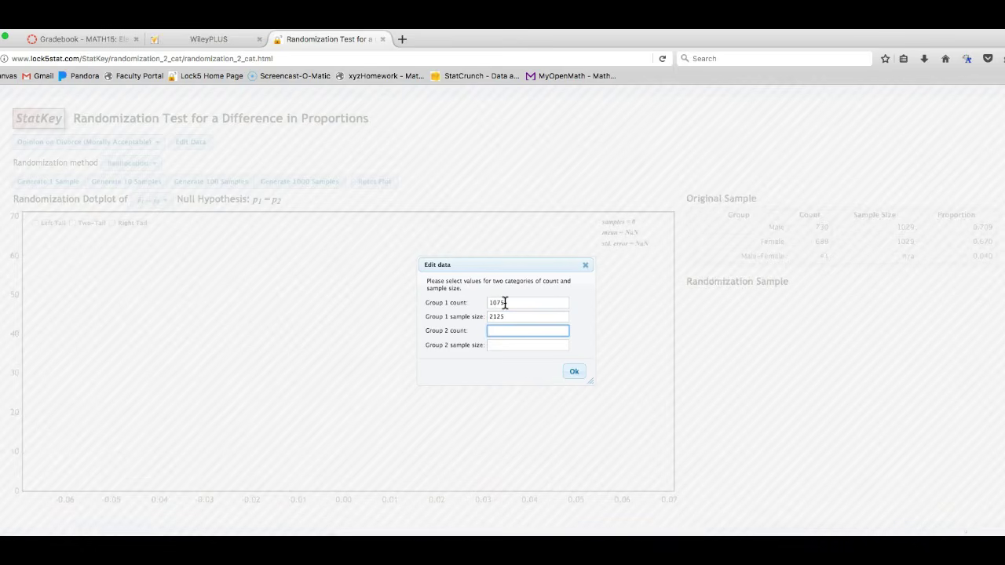
{"action": "type", "text": "2065"}
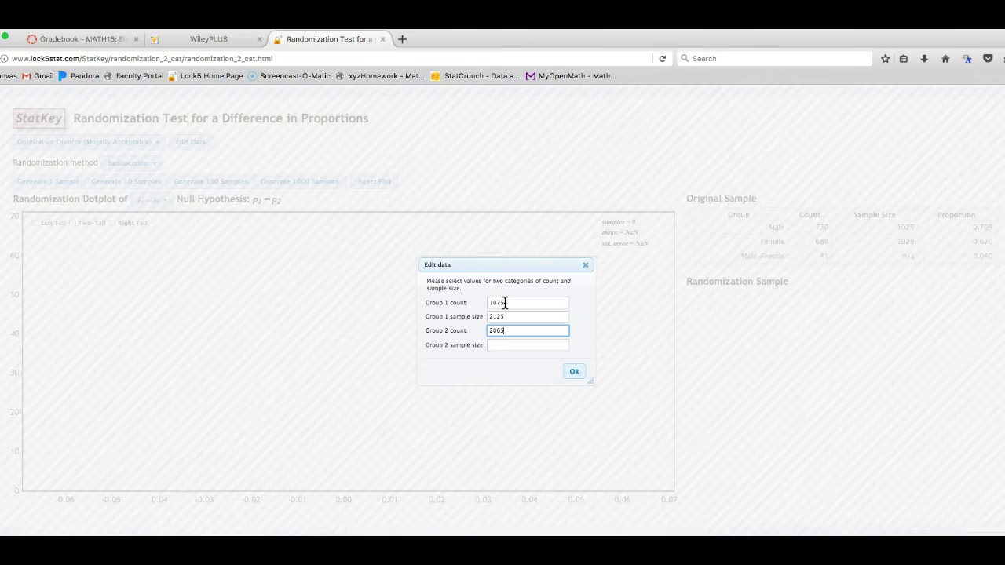
{"action": "key", "text": "Tab"}
{"action": "type", "text": "4"}
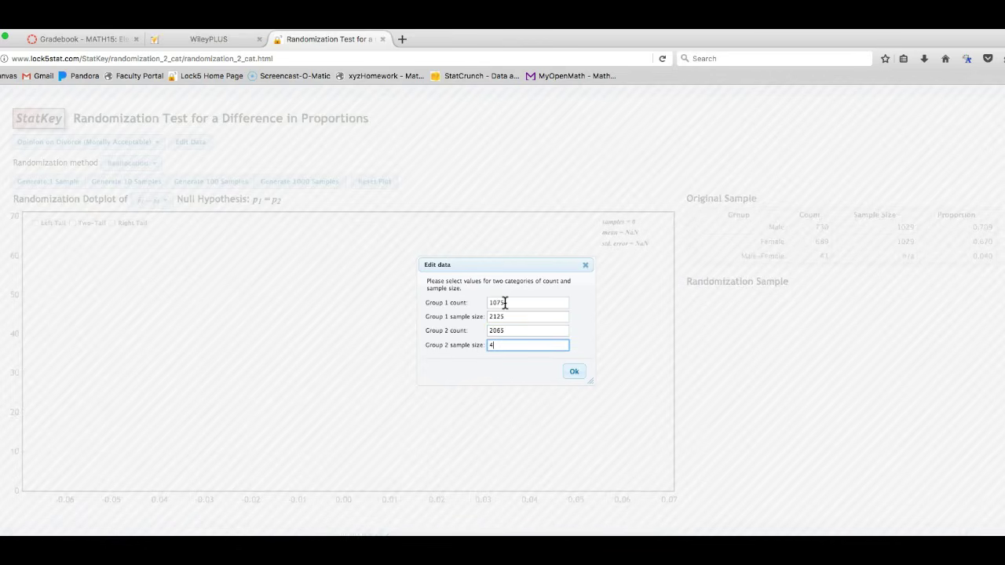
{"action": "type", "text": "847"}
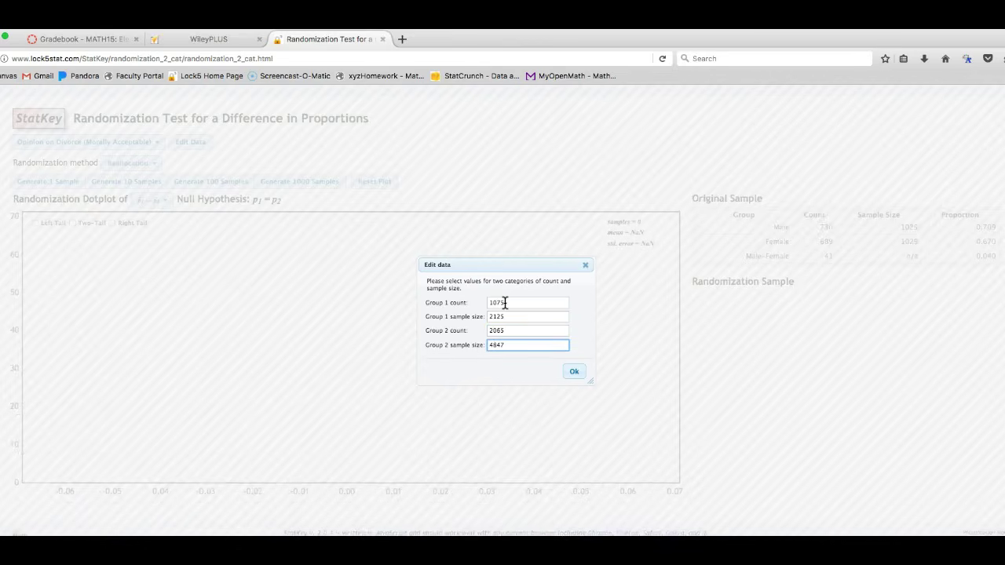
{"action": "left_click", "coordinate": [577, 375]}
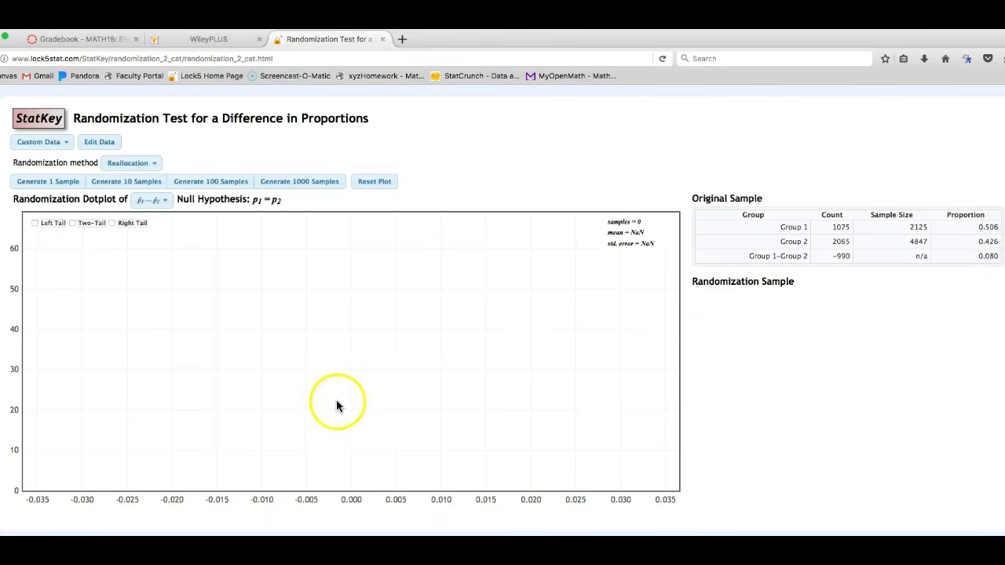
Step: Generate 3000 randomization samples for the difference in proportions, in batches of 1000
{"action": "left_click", "coordinate": [303, 181]}
{"action": "left_click", "coordinate": [302, 181]}
{"action": "left_click", "coordinate": [303, 181]}
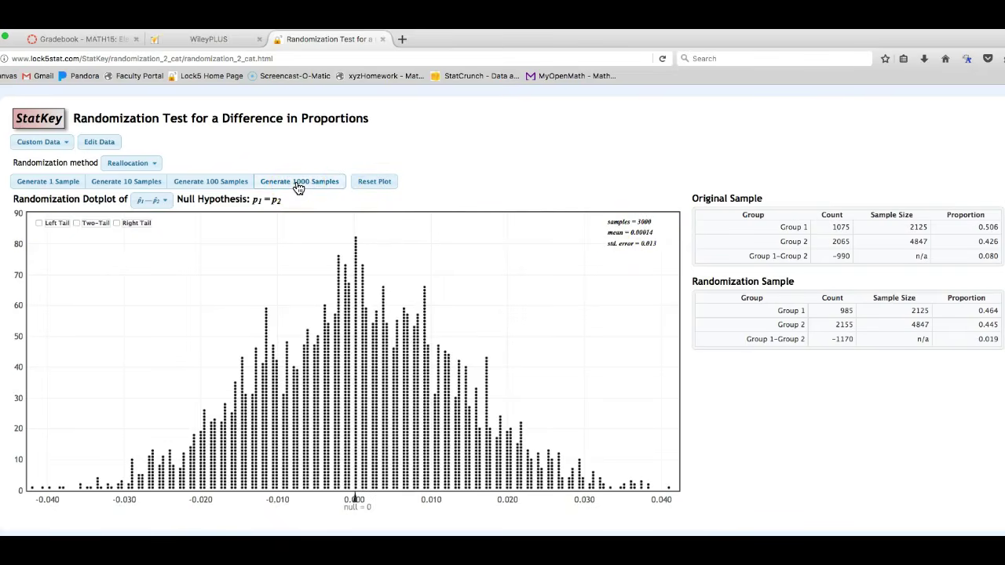
{"action": "left_click", "coordinate": [276, 180]}
Step: Check the hypotheses in the Word document and display the right tail on the StatKey randomization dotplot
{"action": "left_click_drag", "start_coordinate": [430, 34], "coordinate": [428, 88]}
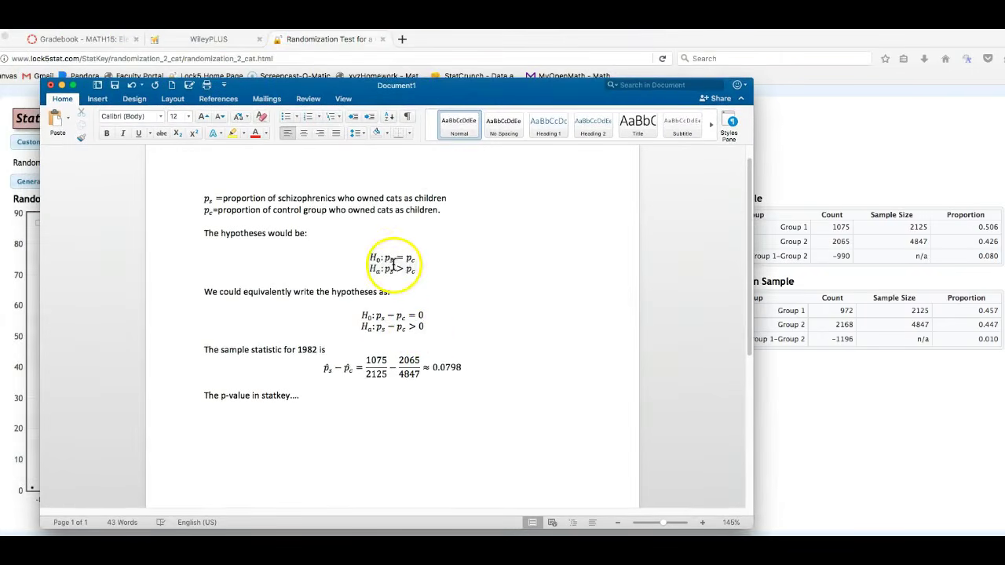
{"action": "left_click", "coordinate": [63, 85]}
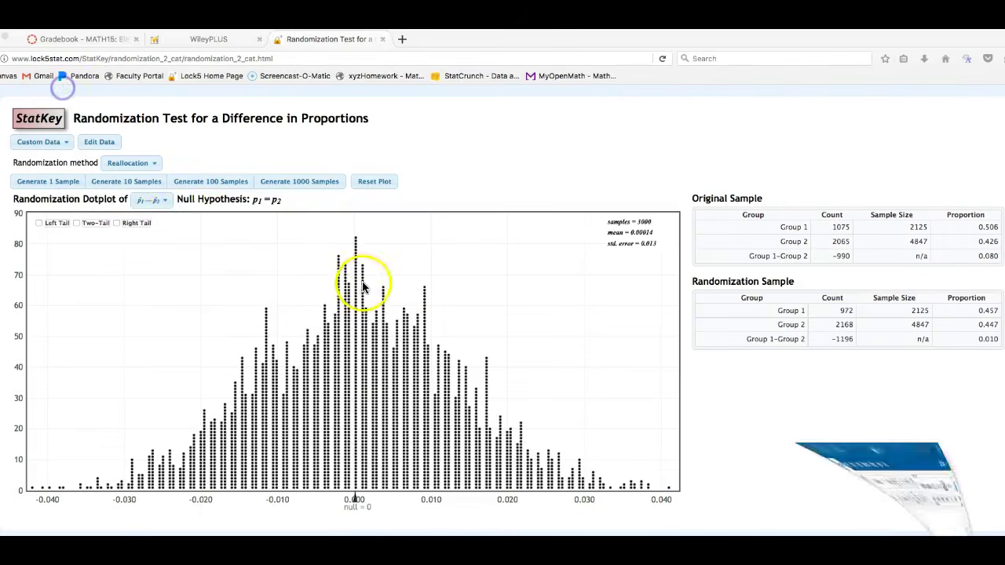
{"action": "left_click", "coordinate": [118, 225]}
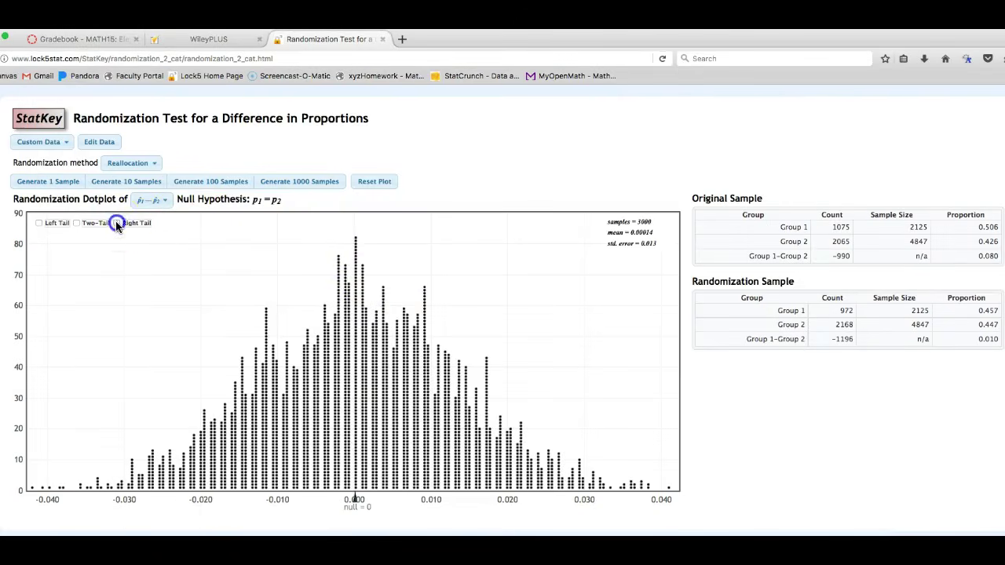
{"action": "left_click", "coordinate": [116, 223]}
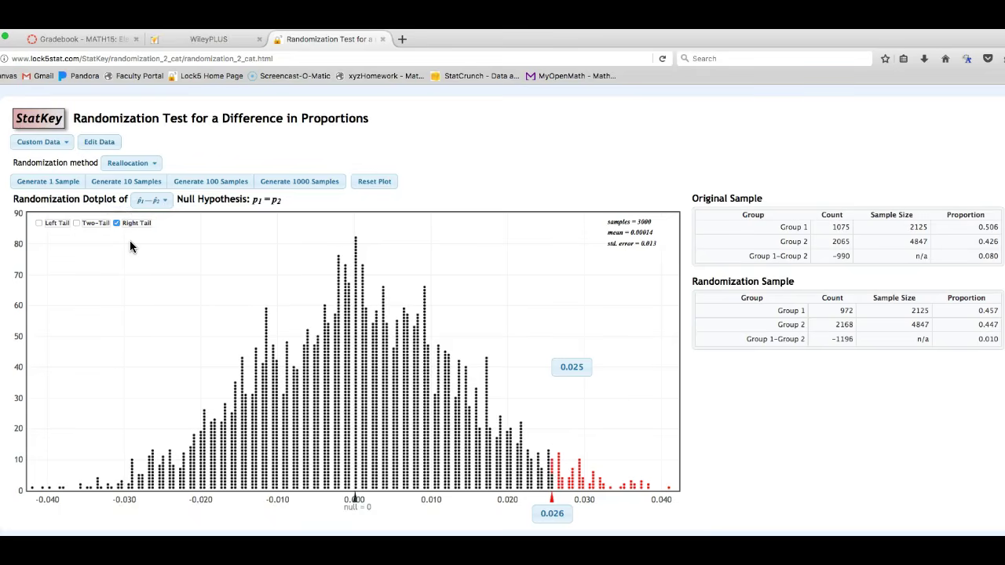
Step: Examine the right-tail proportion, its cutoff and the tail dots against the group difference in the original sample
{"action": "left_click", "coordinate": [541, 392]}
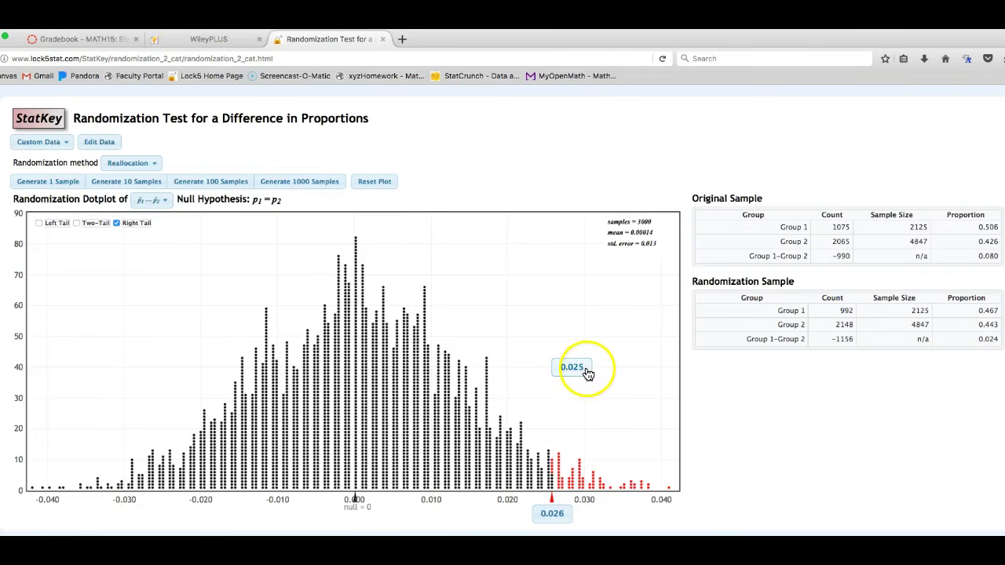
{"action": "left_click", "coordinate": [585, 480]}
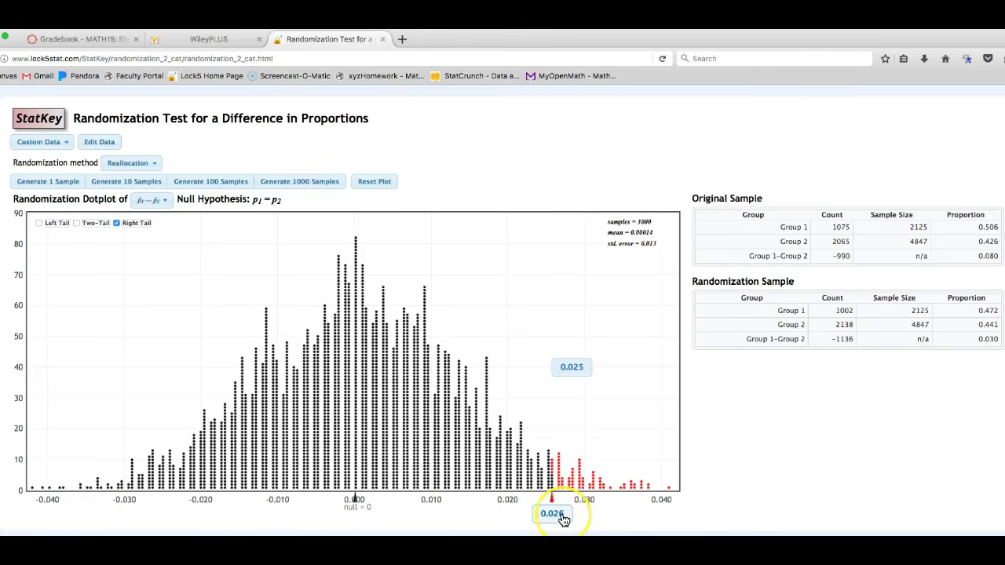
{"action": "left_click_drag", "start_coordinate": [558, 491], "coordinate": [576, 375]}
{"action": "left_click_drag", "start_coordinate": [572, 507], "coordinate": [559, 524]}
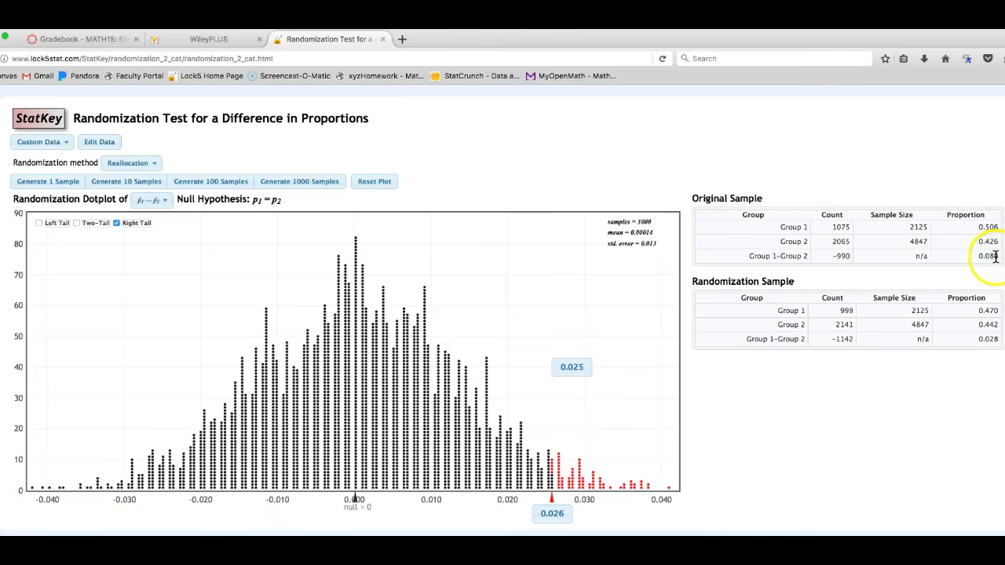
{"action": "left_click", "coordinate": [265, 371]}
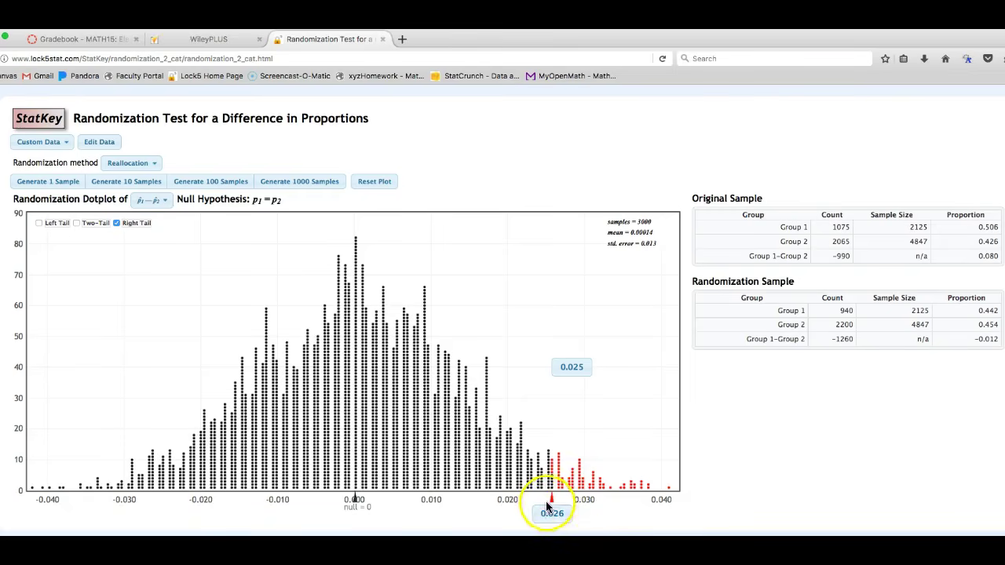
{"action": "left_click", "coordinate": [640, 484]}
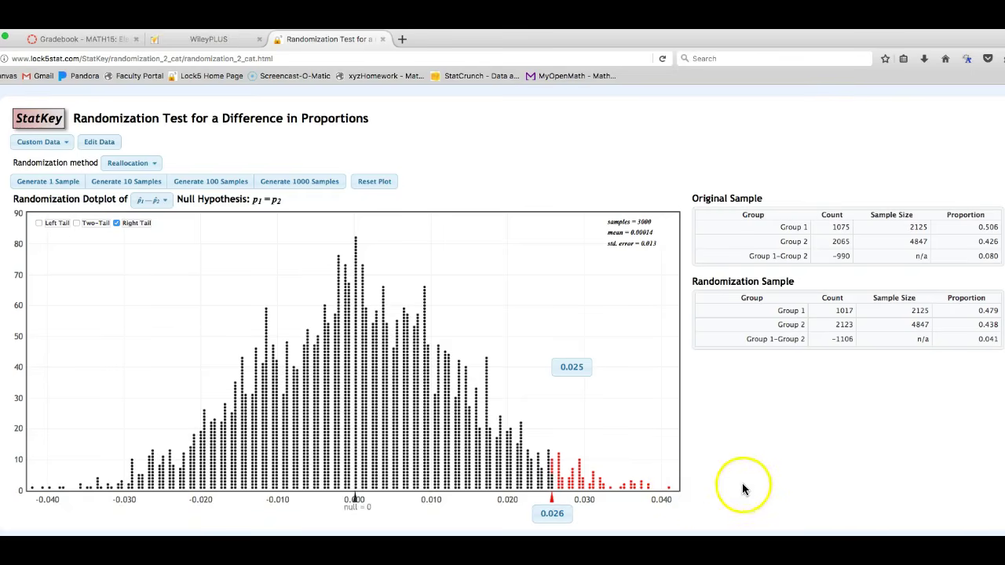
{"action": "left_click", "coordinate": [650, 488]}
{"action": "left_click", "coordinate": [603, 474]}
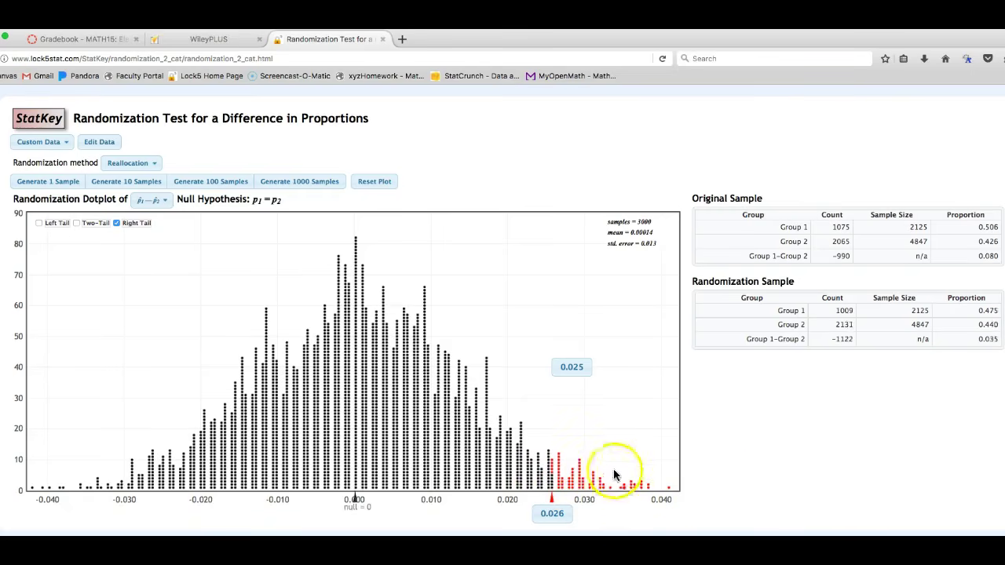
{"action": "left_click", "coordinate": [605, 472]}
Step: Set the right-tail cutoff on the randomization dotplot to .08
{"action": "left_click", "coordinate": [553, 516]}
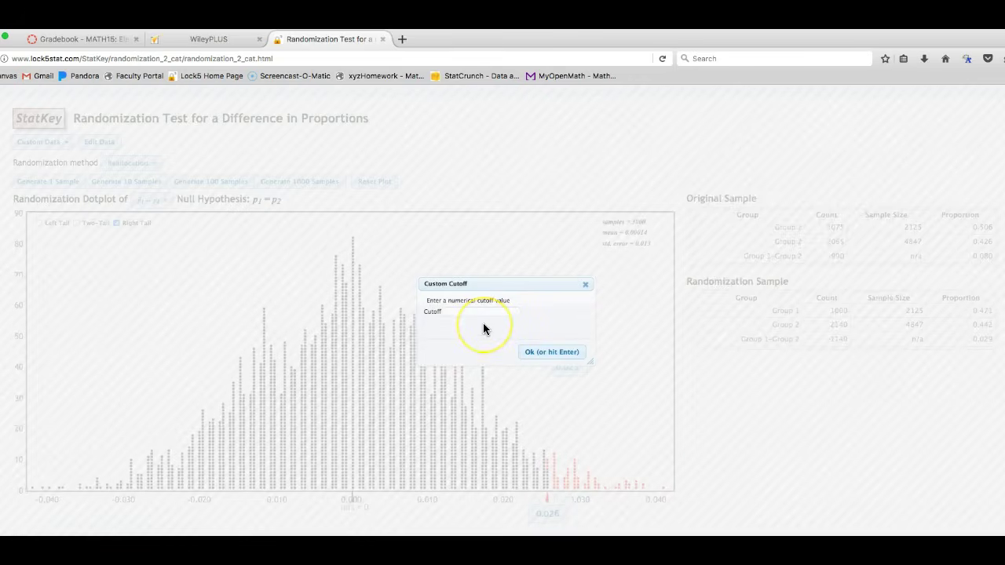
{"action": "type", "text": ".08"}
{"action": "left_click", "coordinate": [454, 312]}
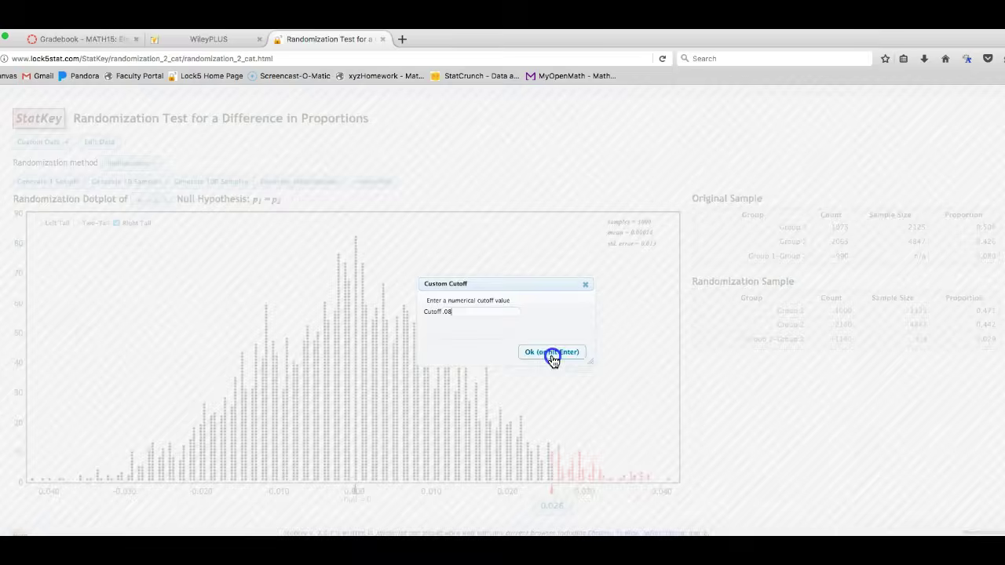
{"action": "left_click", "coordinate": [552, 354]}
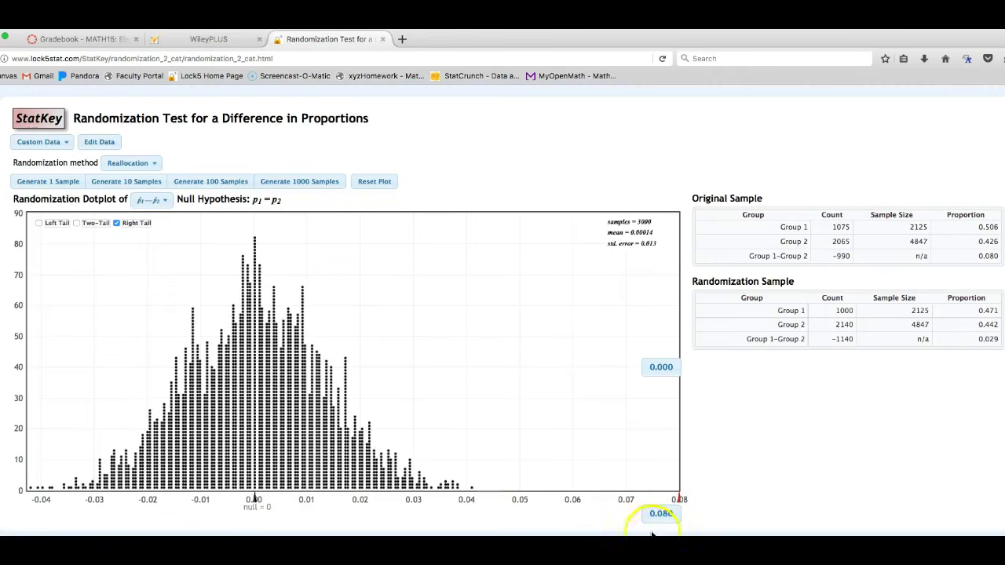
Step: Examine the tail proportion beyond the cutoff and how the randomization samples spread around the null value
{"action": "left_click", "coordinate": [263, 475]}
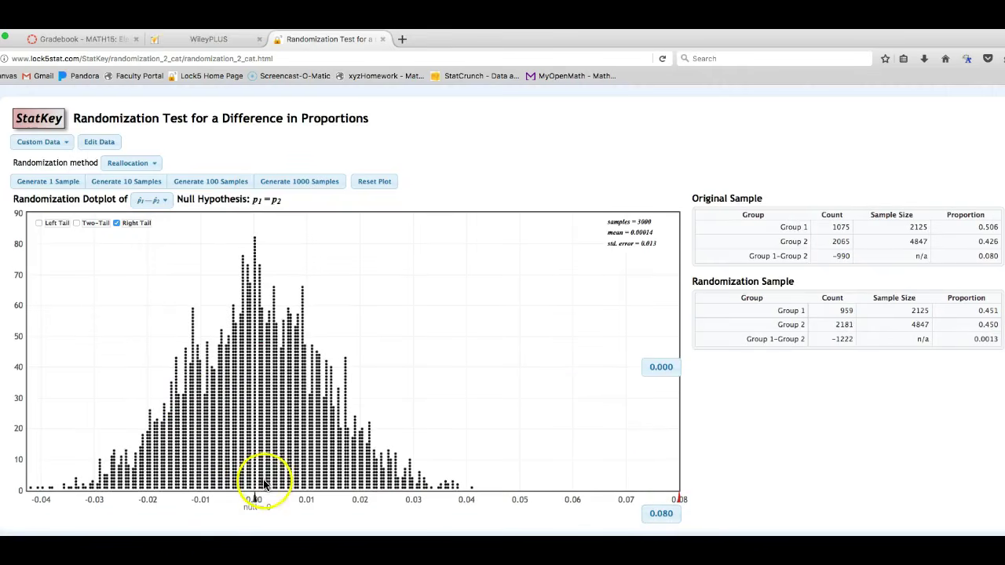
{"action": "left_click", "coordinate": [343, 361]}
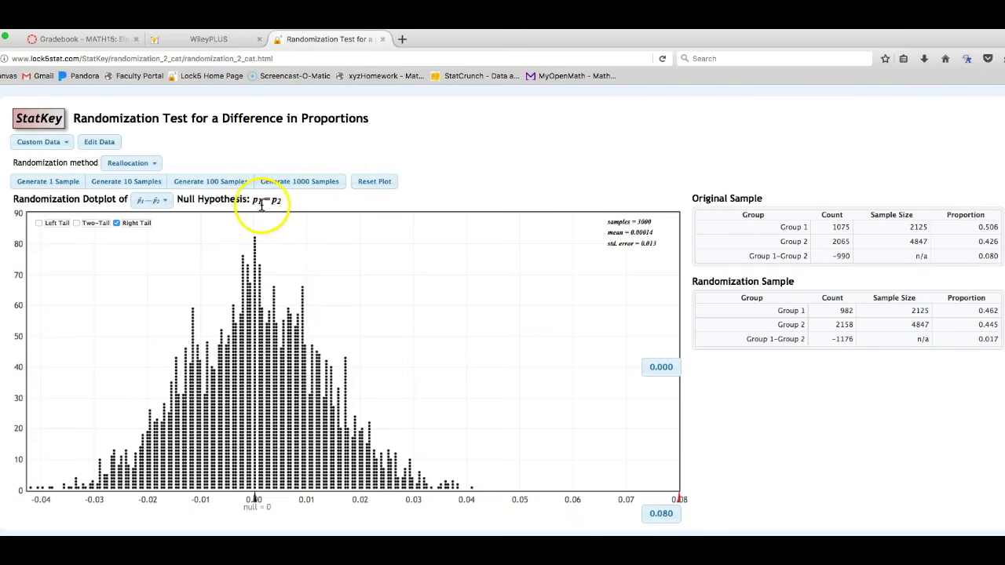
{"action": "left_click", "coordinate": [668, 374]}
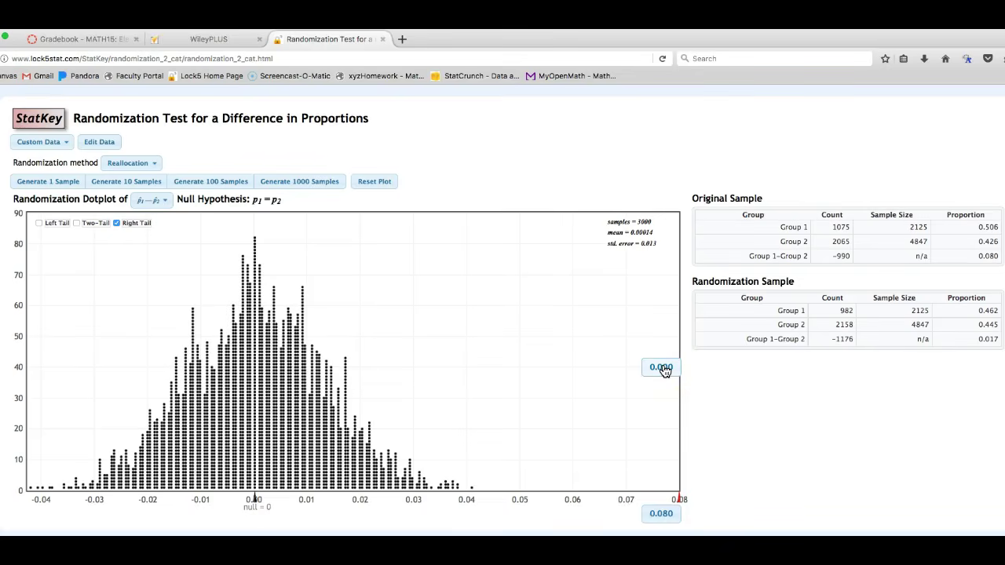
{"action": "left_click", "coordinate": [448, 427]}
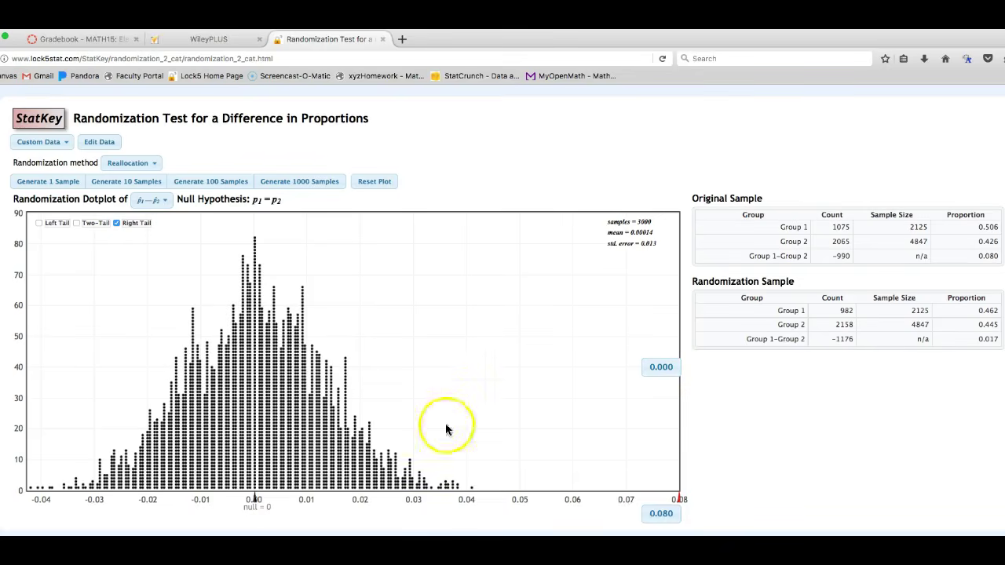
{"action": "left_click", "coordinate": [709, 509]}
{"action": "left_click", "coordinate": [50, 483]}
{"action": "left_click", "coordinate": [451, 484]}
{"action": "left_click", "coordinate": [663, 516]}
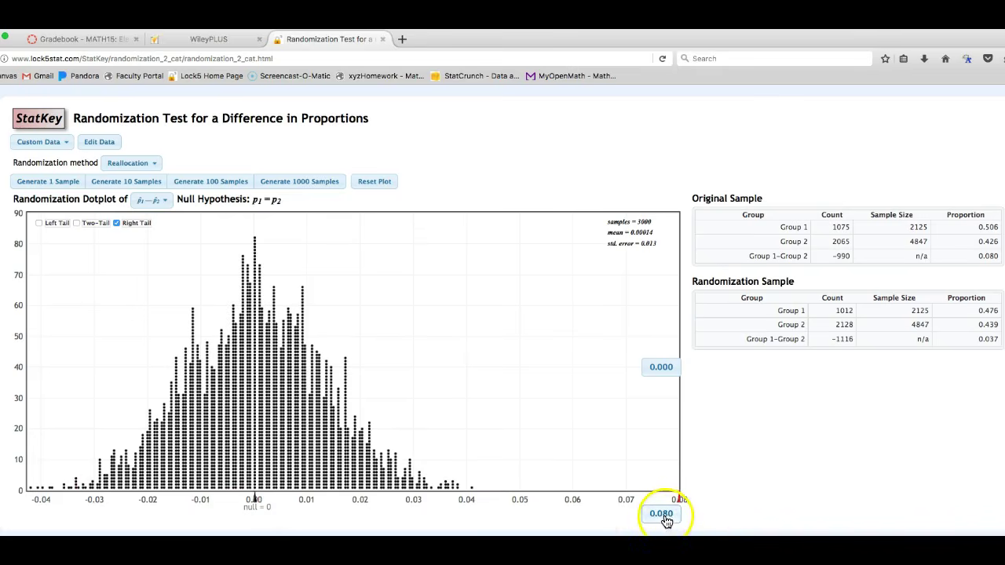
{"action": "double_click", "coordinate": [662, 520]}
{"action": "left_click", "coordinate": [129, 485]}
{"action": "left_click", "coordinate": [45, 482]}
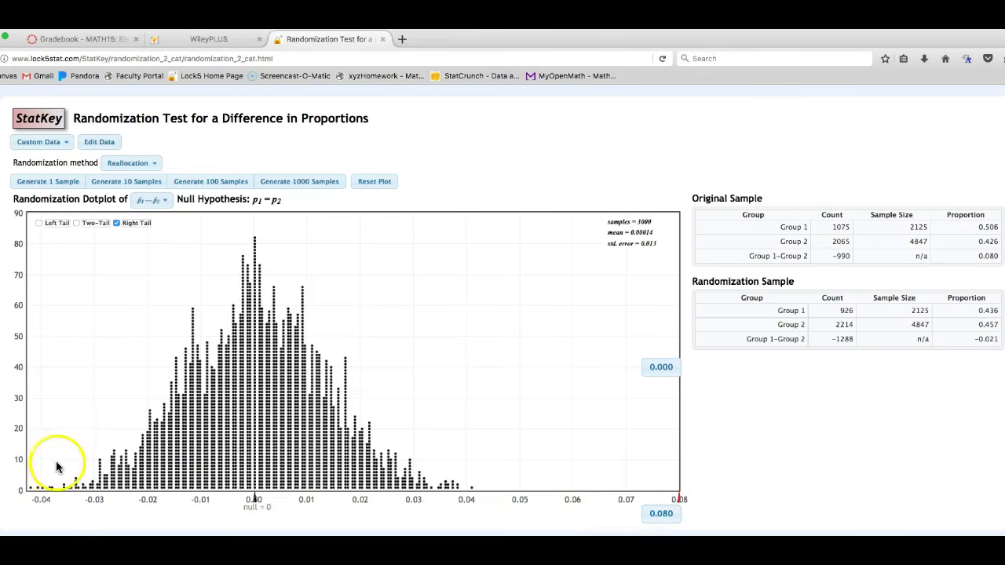